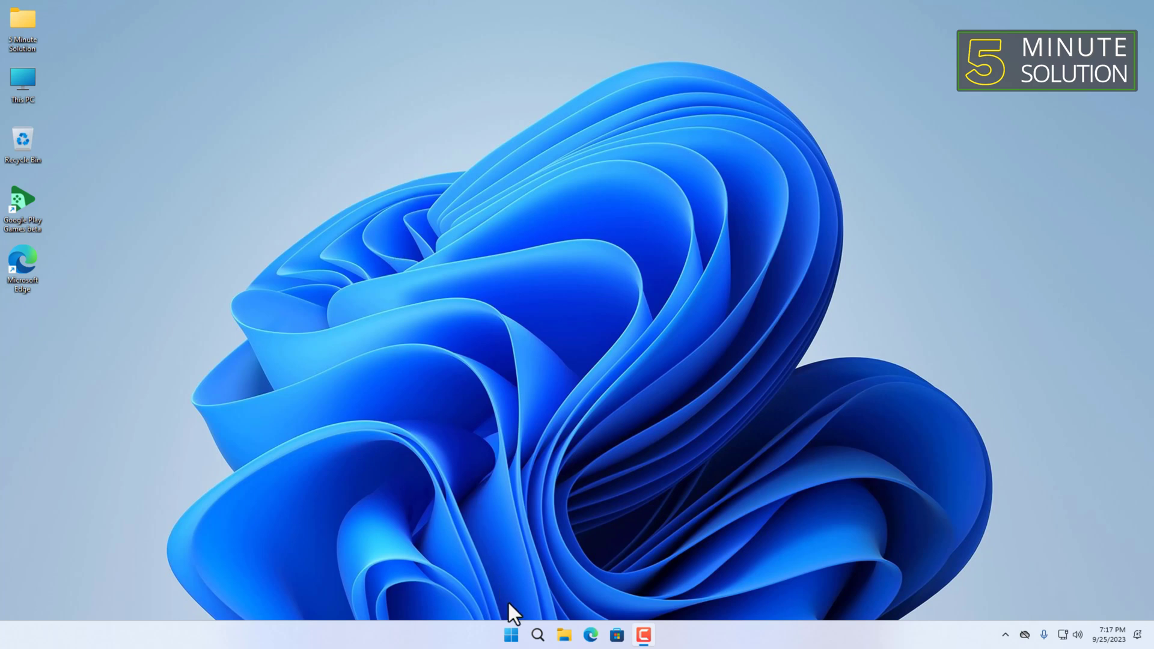
# Search the Windows 11 Start menu for 'security'.
pyautogui.click(510, 633)
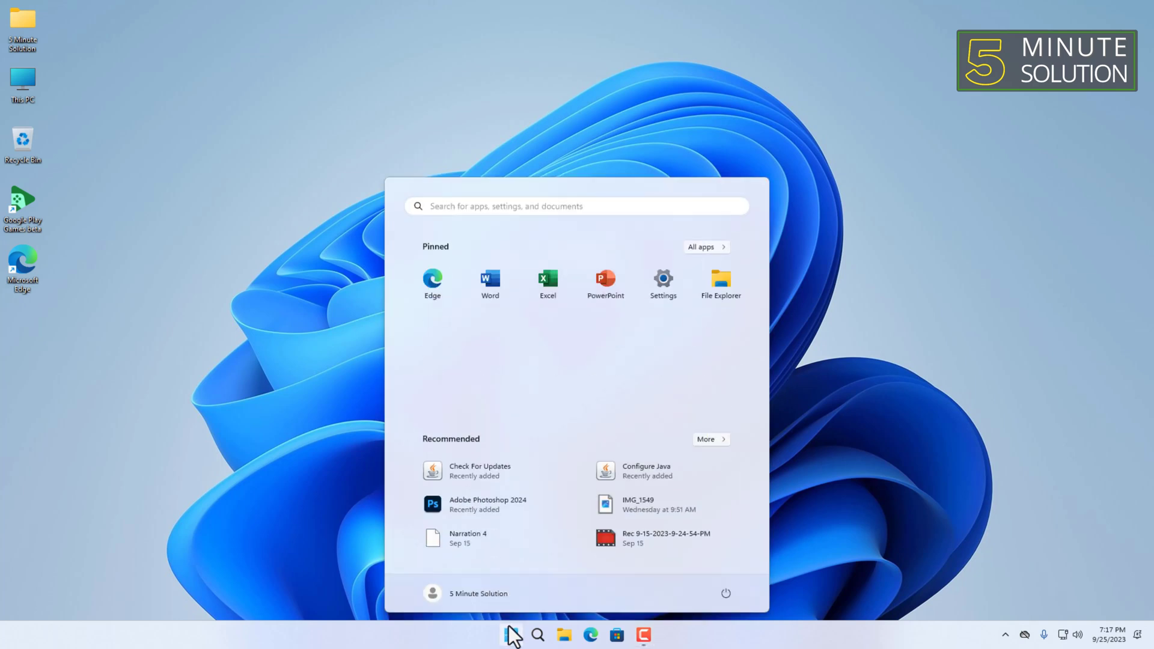
pyautogui.click(516, 211)
pyautogui.write('s')
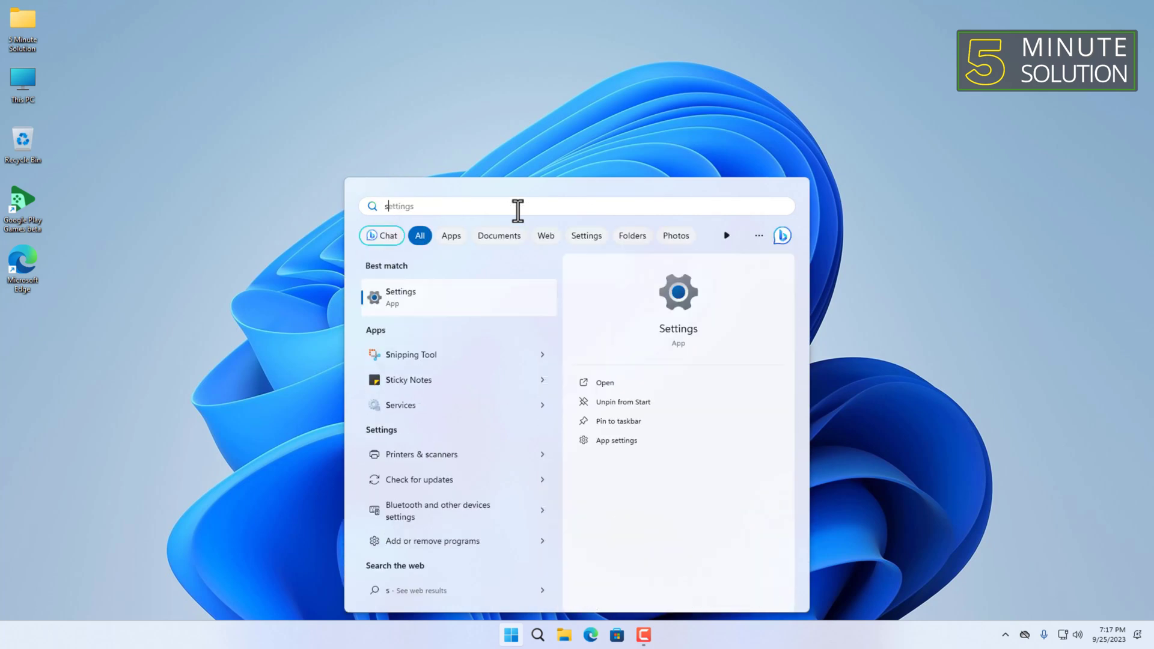
pyautogui.write('ecuri')
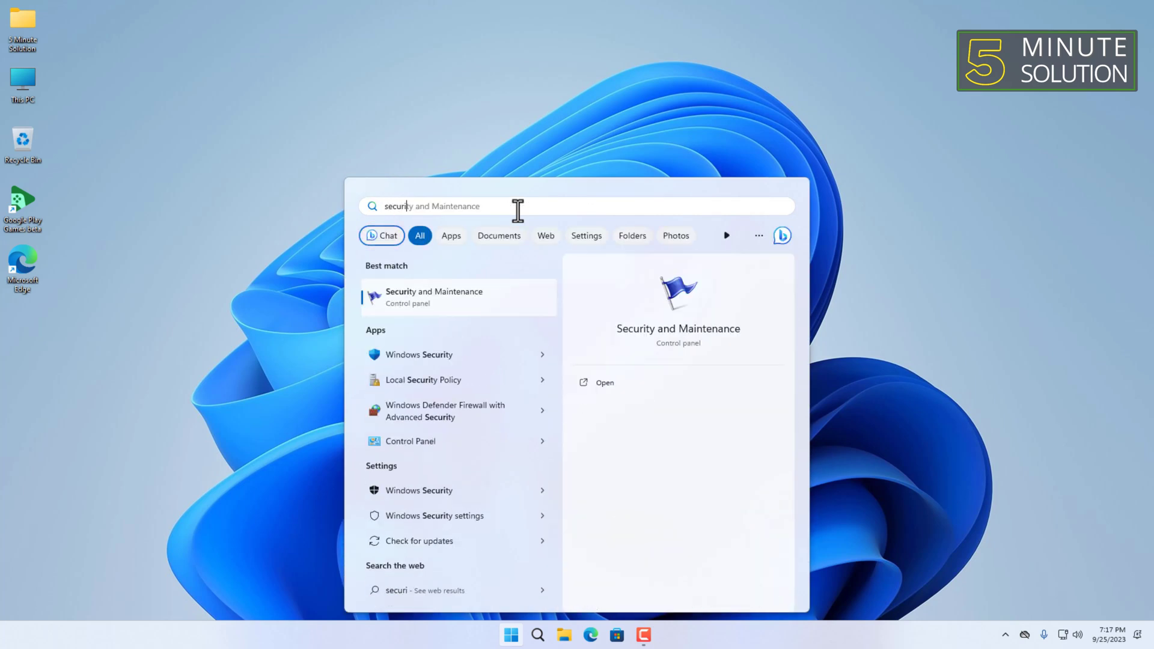
pyautogui.write('ty')
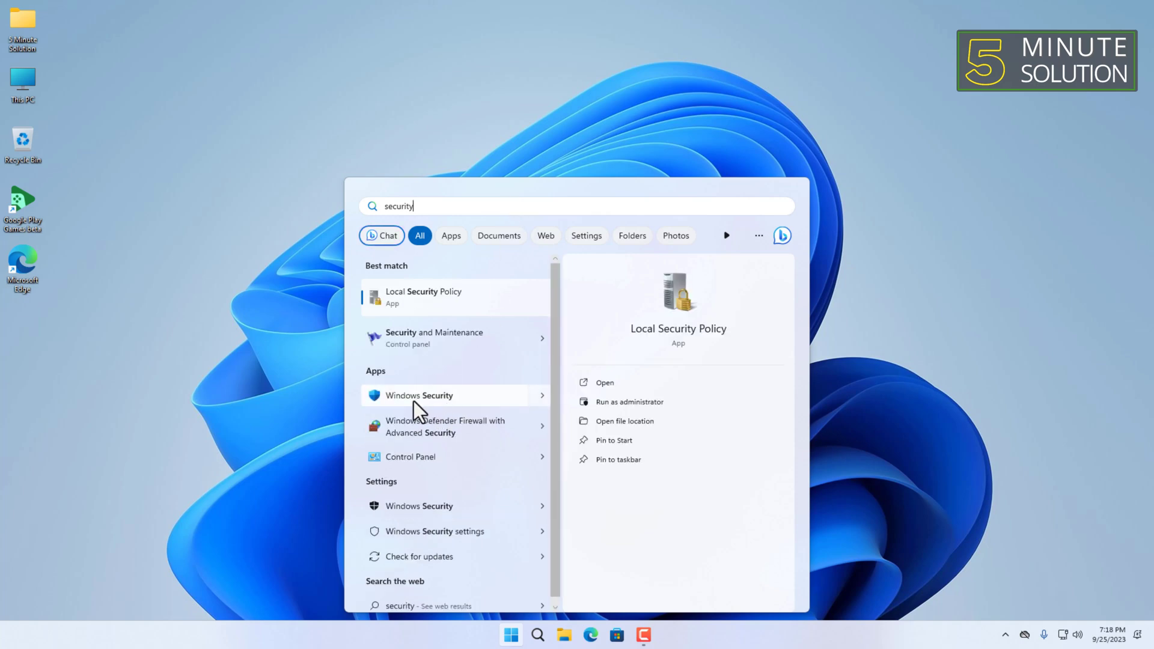
# Launch Windows Security, centre its window, and show the Virus & threat protection page.
pyautogui.click(414, 401)
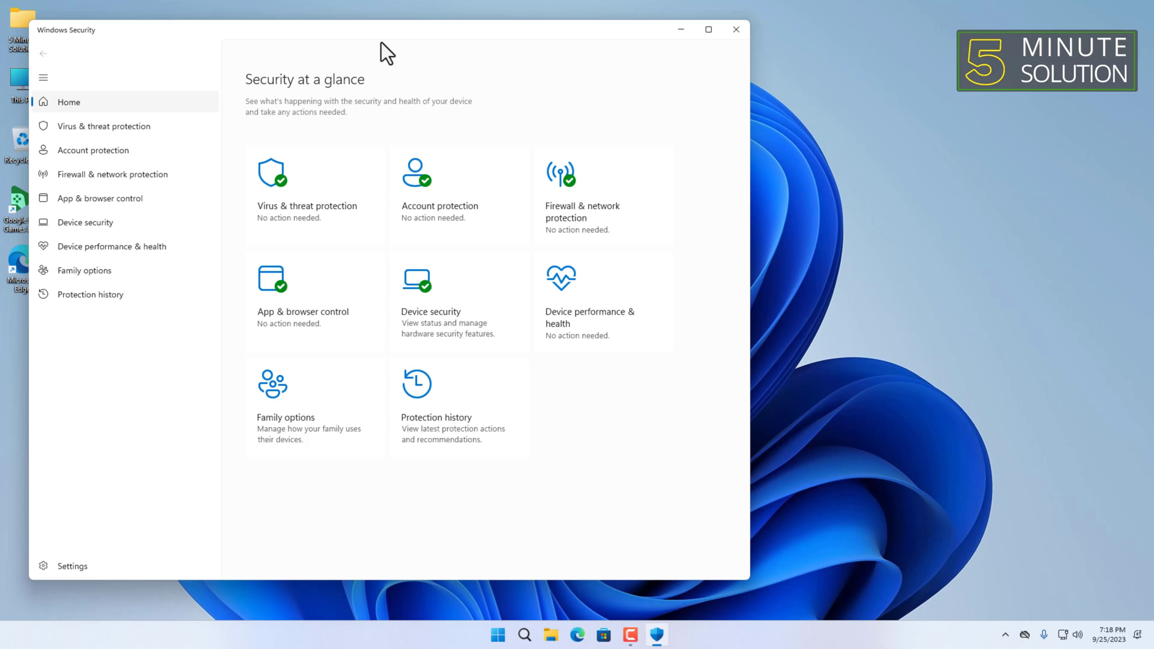
pyautogui.moveTo(493, 31); pyautogui.dragTo(699, 41)
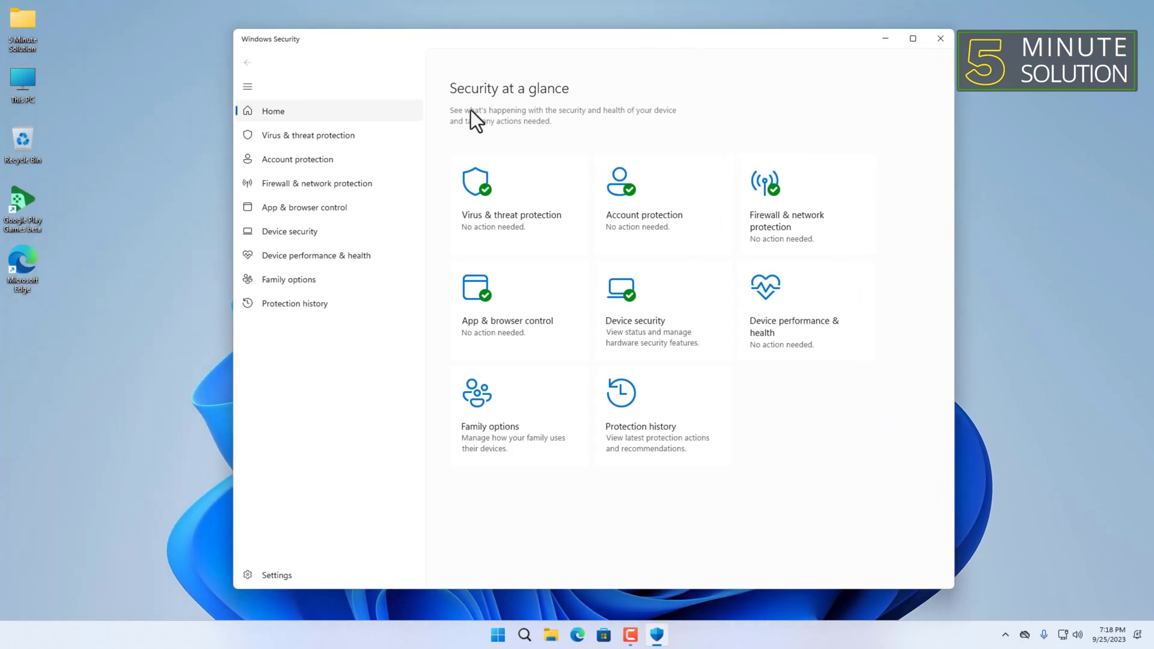
pyautogui.click(356, 133)
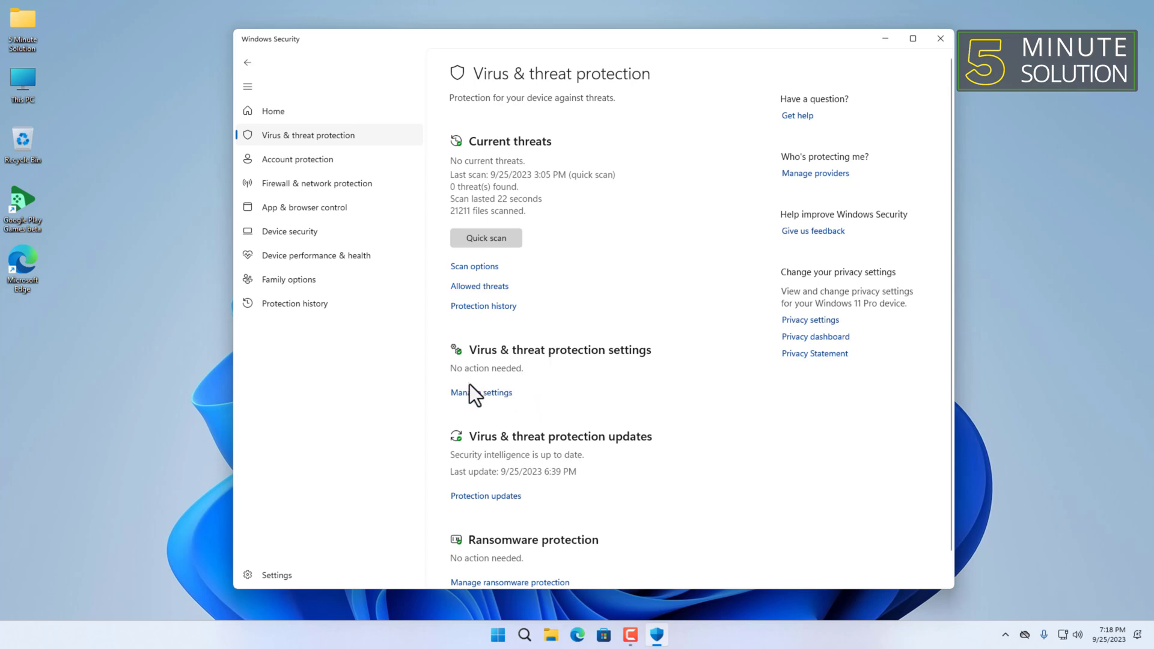
# In Manage settings, switch cloud-delivered protection and Tamper Protection off.
pyautogui.click(486, 394)
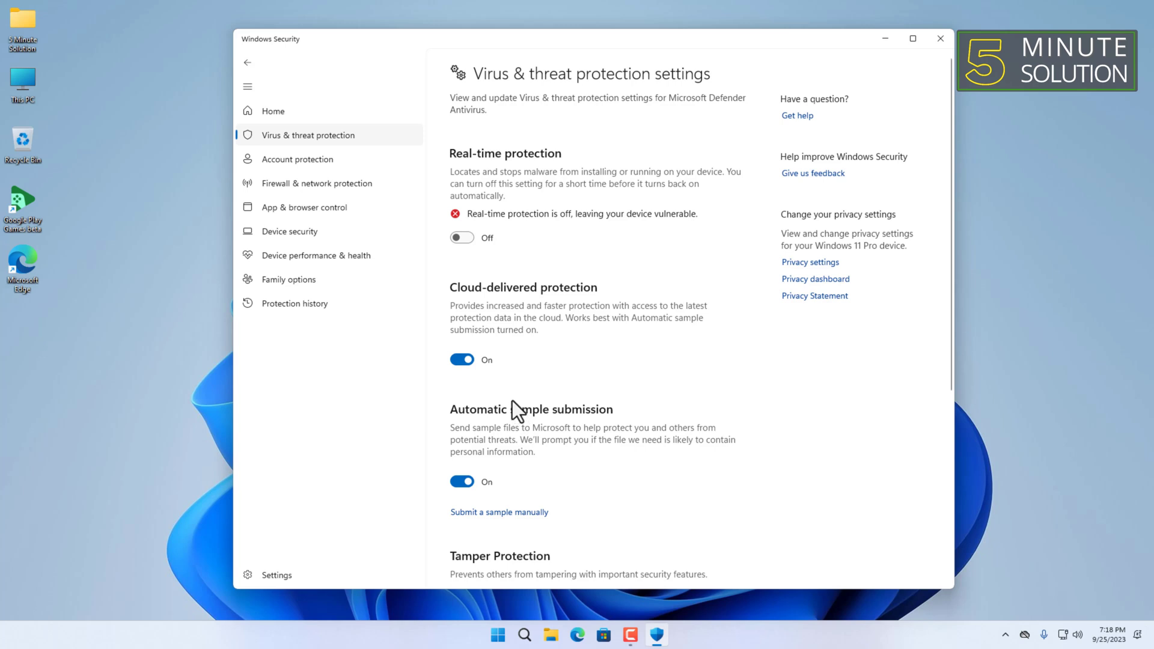
pyautogui.click(466, 358)
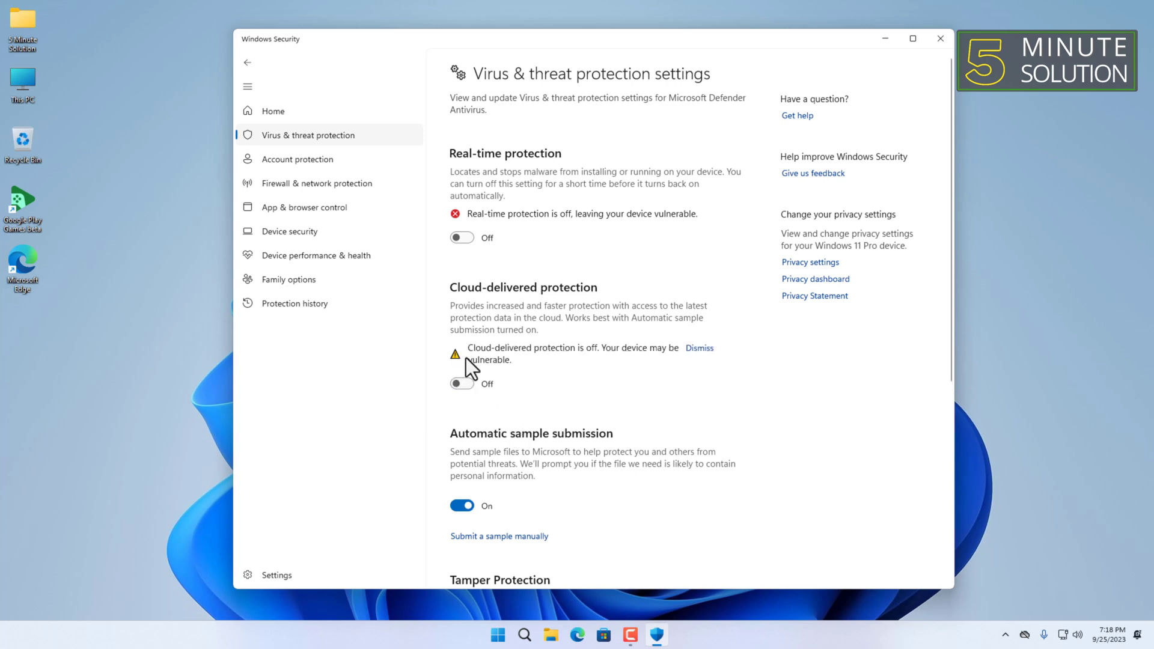
pyautogui.scroll(-3, 466, 358)
pyautogui.scroll(3, 466, 358)
pyautogui.scroll(-9, 940, 469)
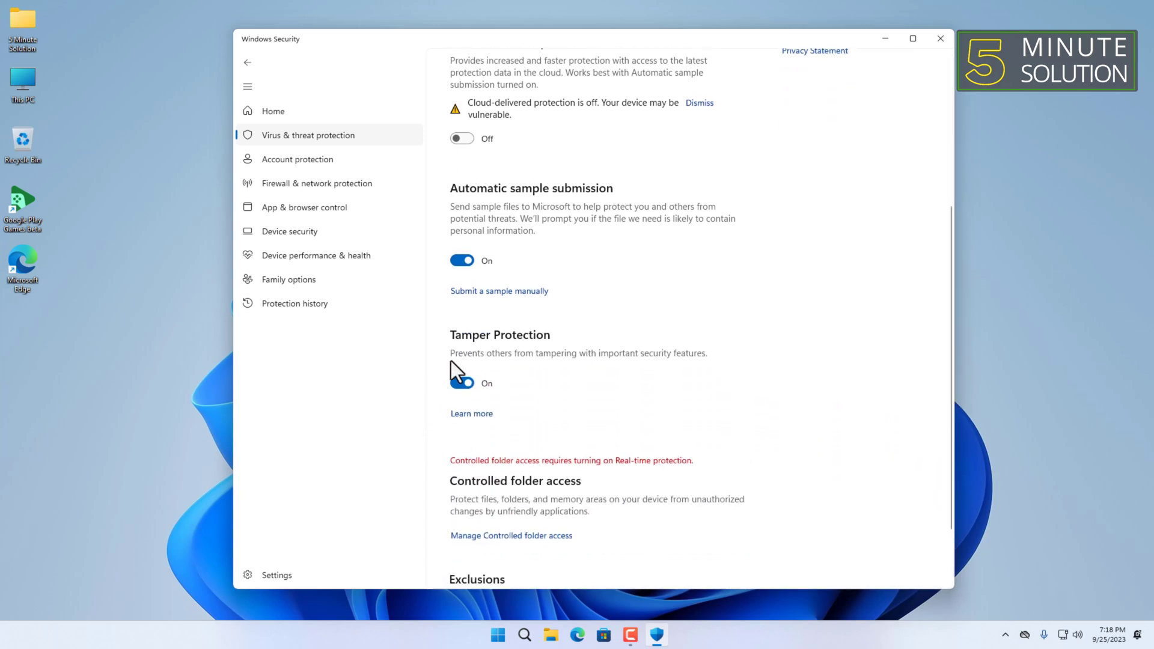
pyautogui.click(462, 383)
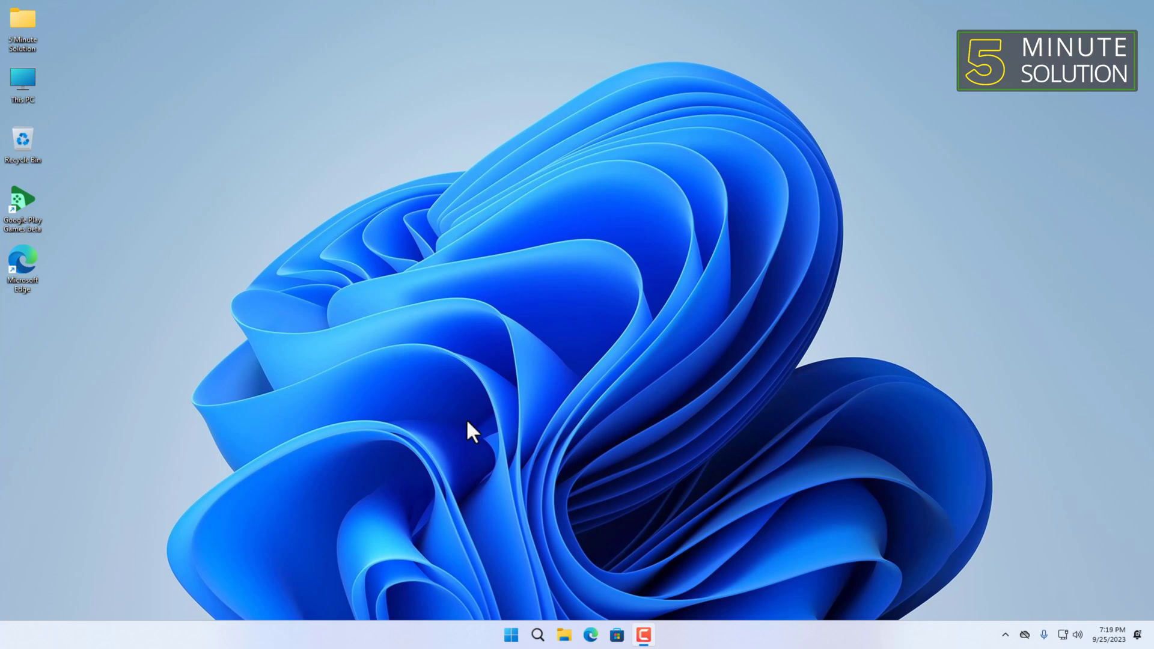
# Open the Run dialog from a Start search for 'run' and enter regedit.
pyautogui.click(512, 635)
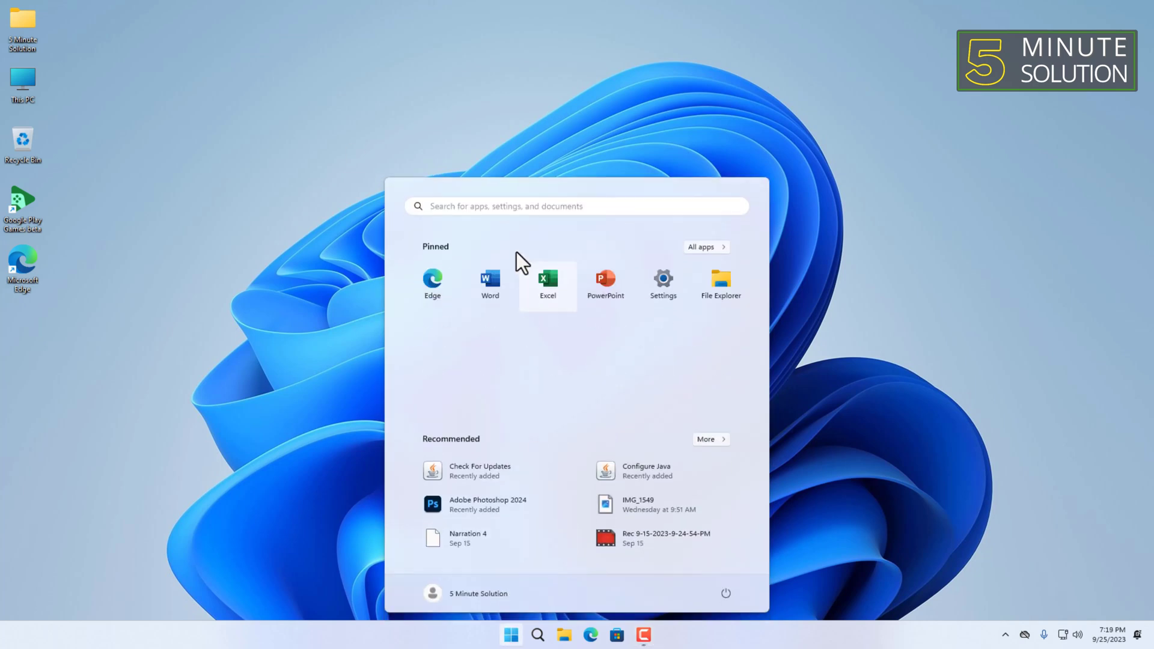
pyautogui.click(512, 210)
pyautogui.write('run')
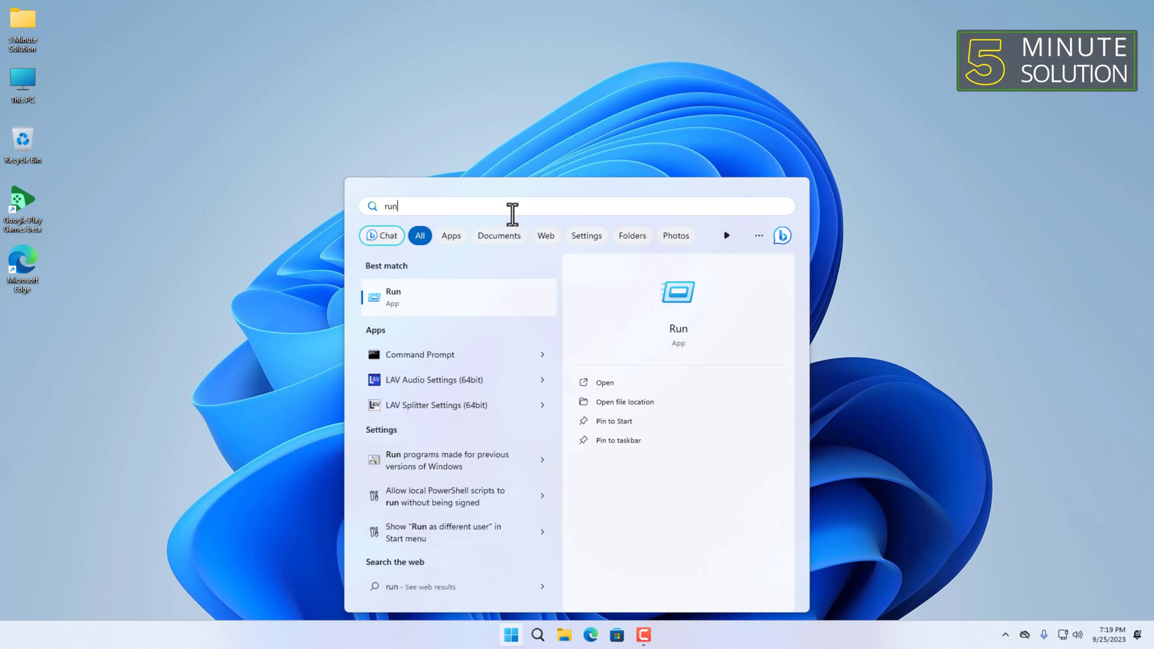
pyautogui.click(425, 290)
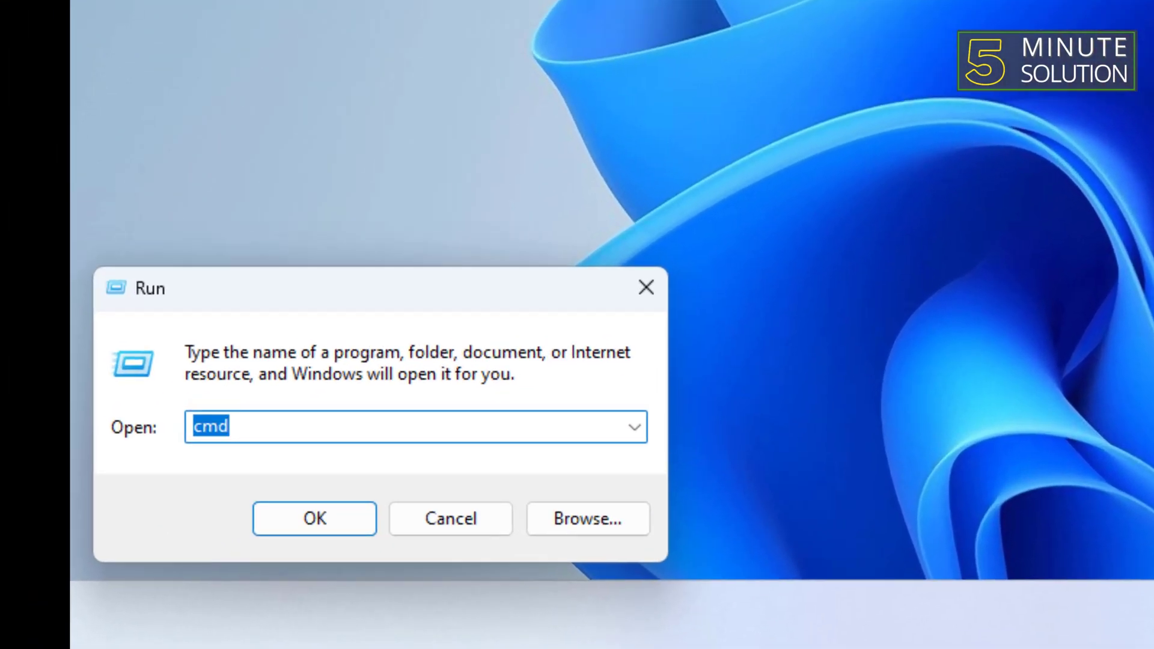
pyautogui.write('reg')
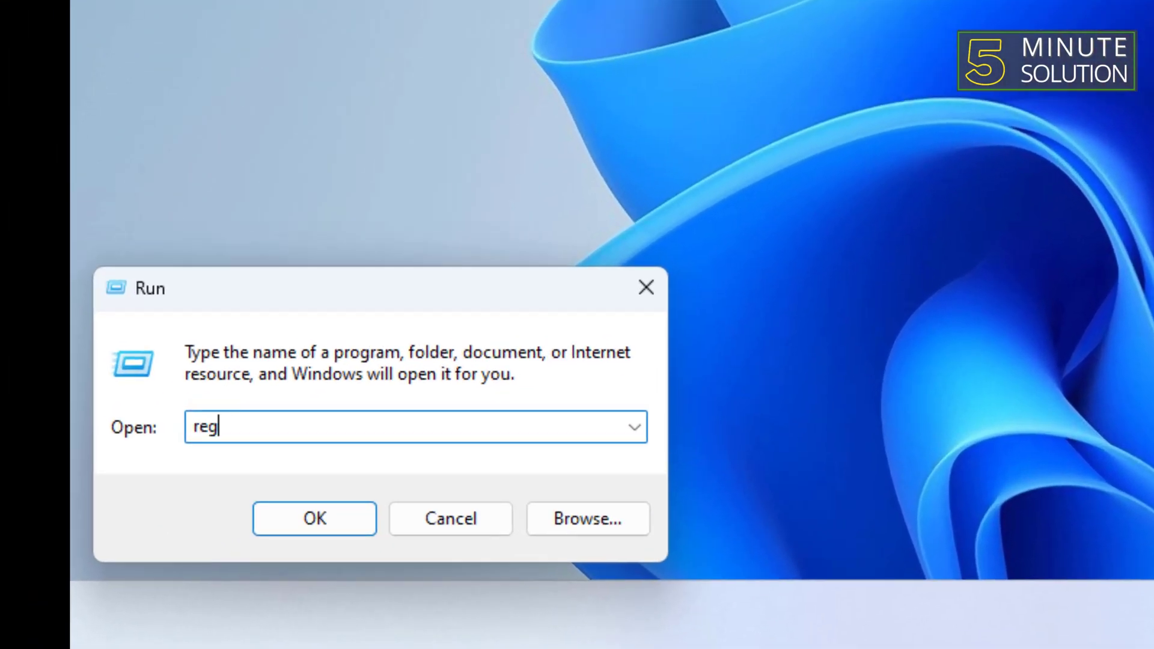
pyautogui.write('edit')
# Launch Registry Editor and expand HKEY_LOCAL_MACHINE > SOFTWARE.
pyautogui.press('Return')
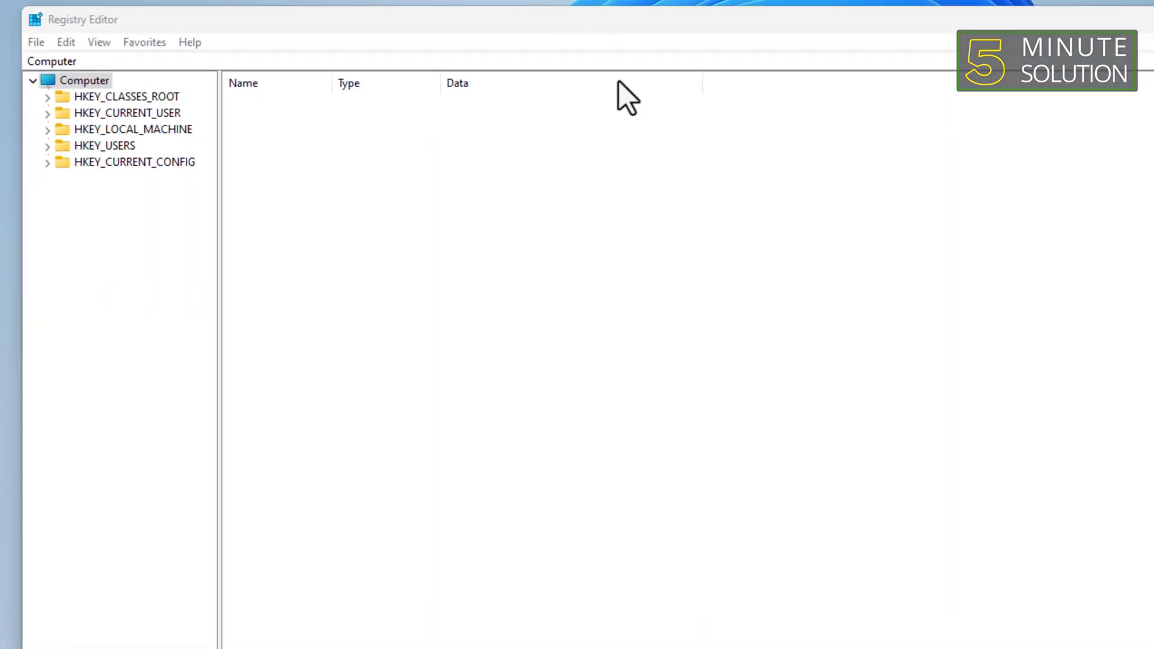
pyautogui.click(48, 130)
pyautogui.click(84, 131)
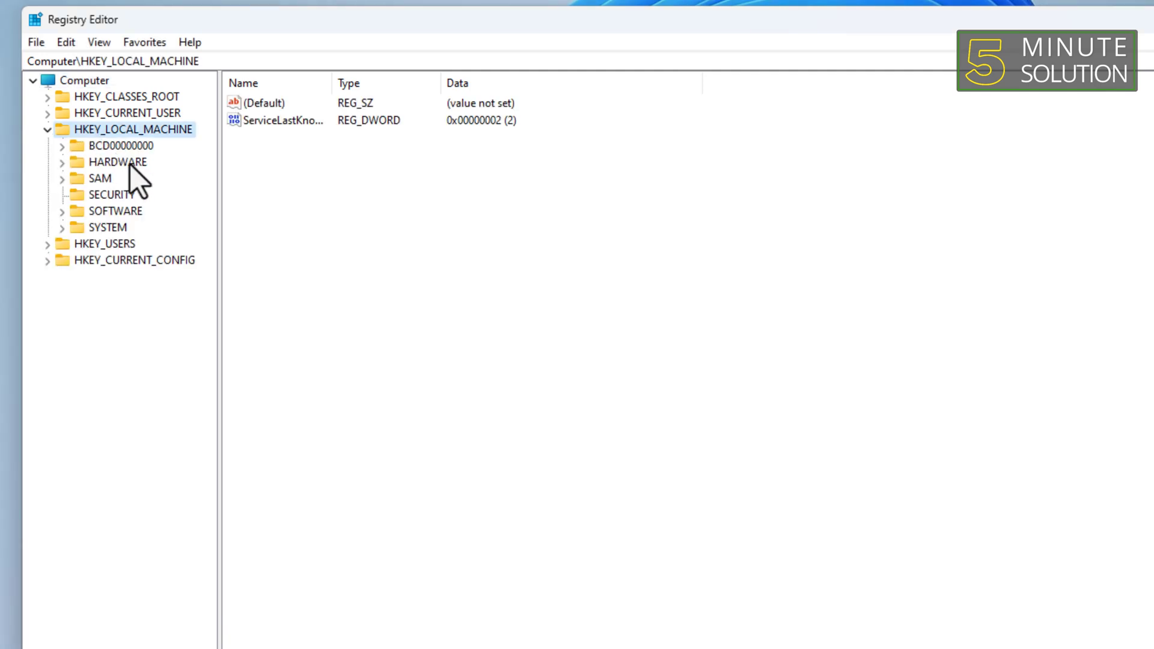
pyautogui.click(121, 212)
pyautogui.click(60, 217)
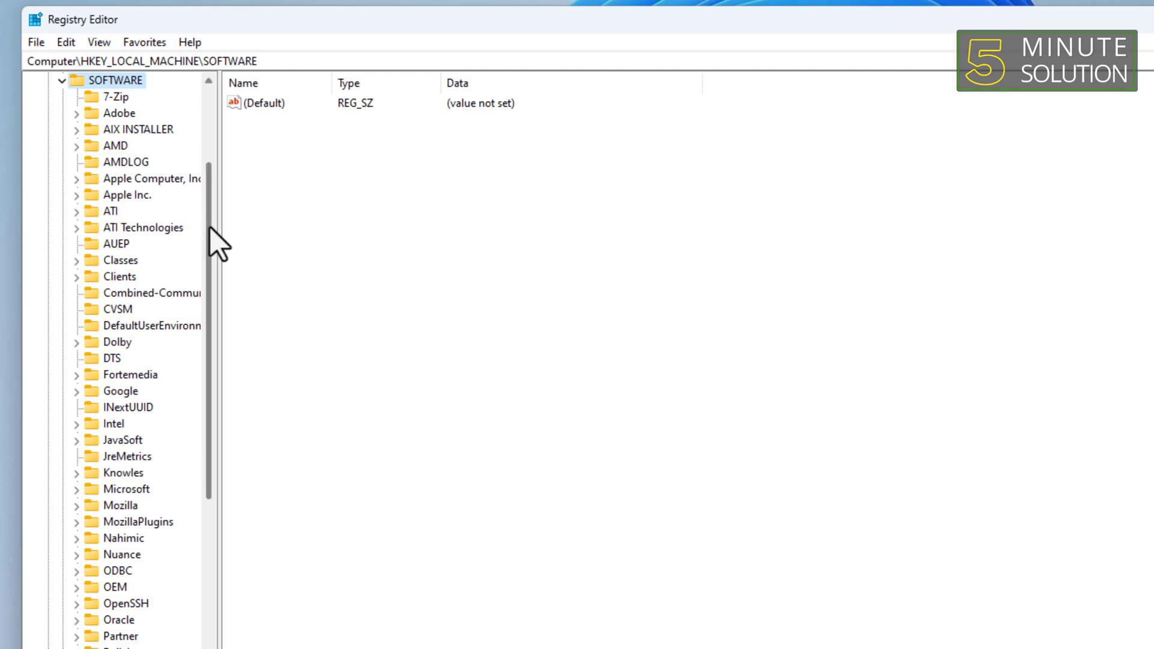
pyautogui.moveTo(210, 230); pyautogui.dragTo(199, 366)
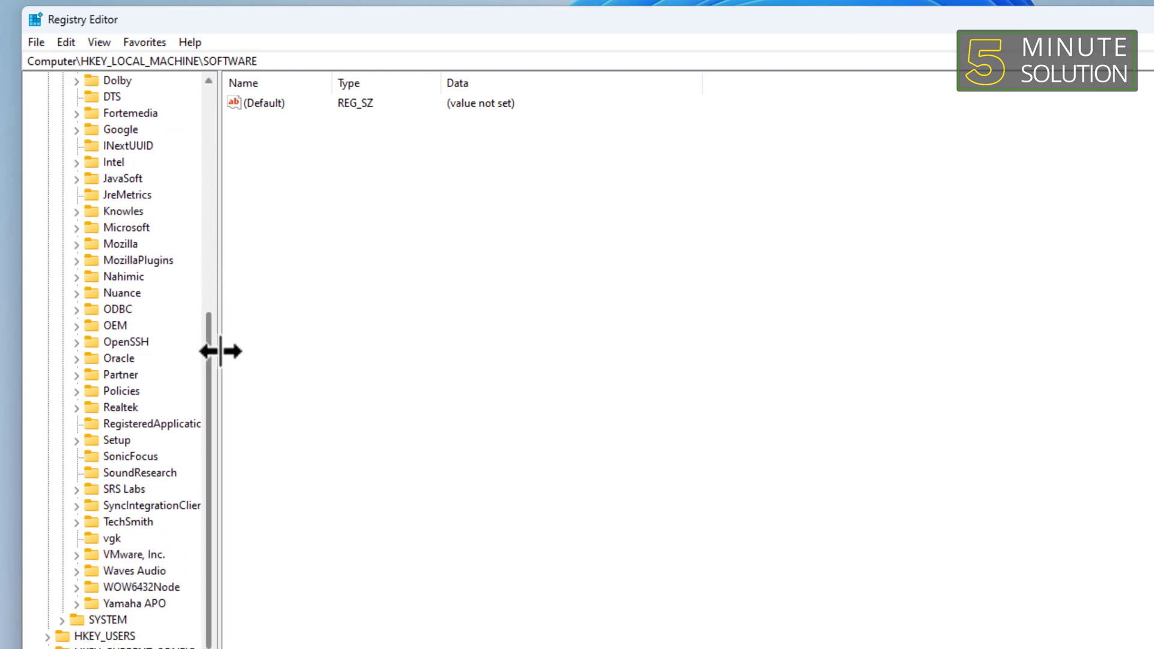
# Expand Policies > Microsoft, widen the key tree, and select the Windows Defender key.
pyautogui.click(118, 391)
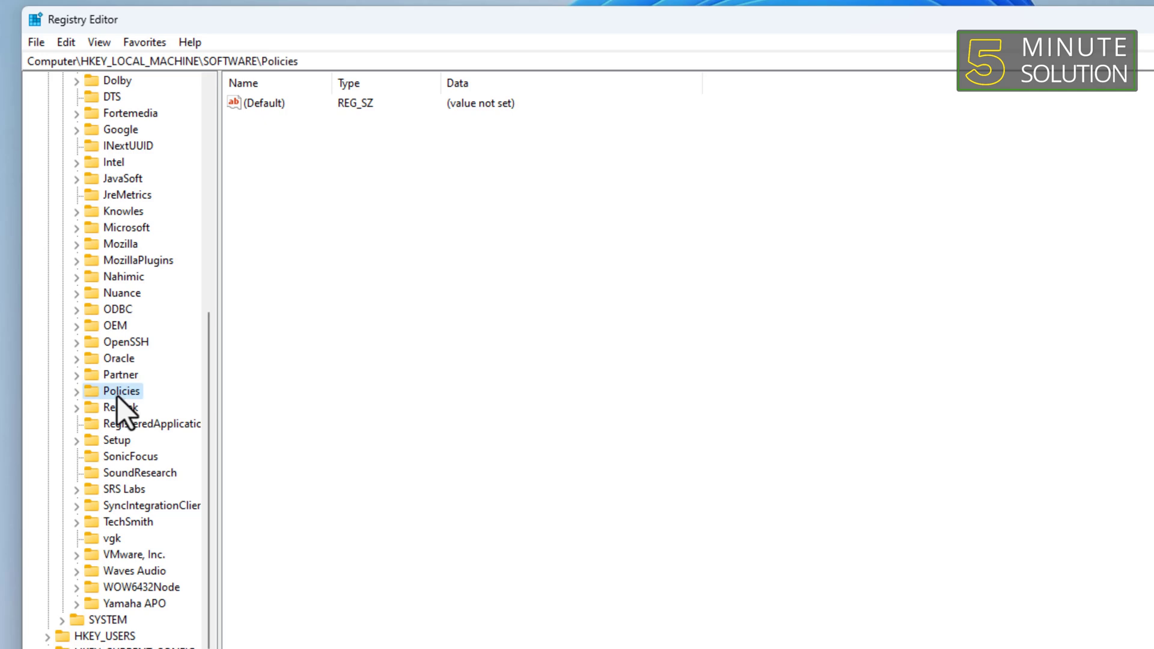
pyautogui.click(77, 392)
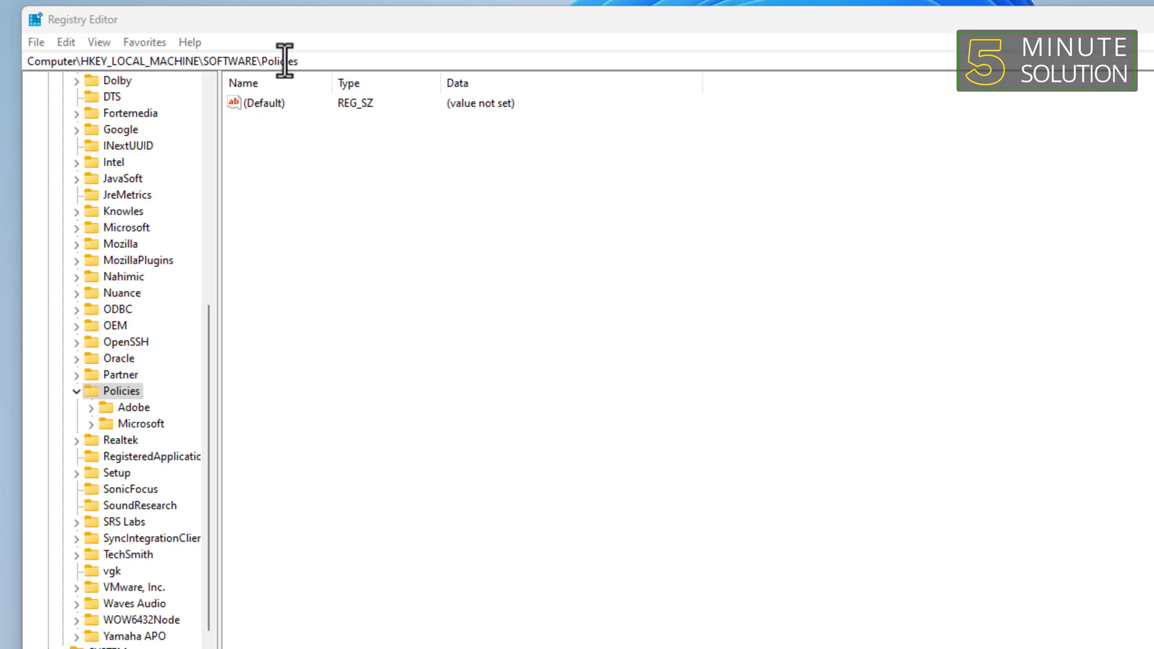
pyautogui.click(160, 424)
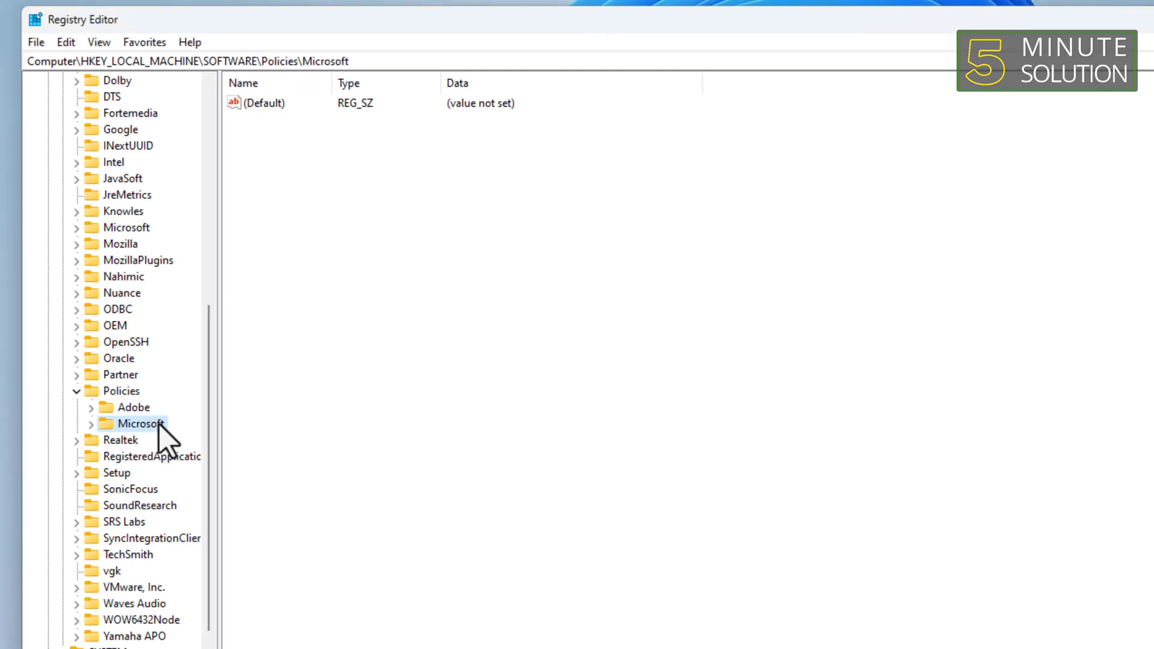
pyautogui.click(91, 424)
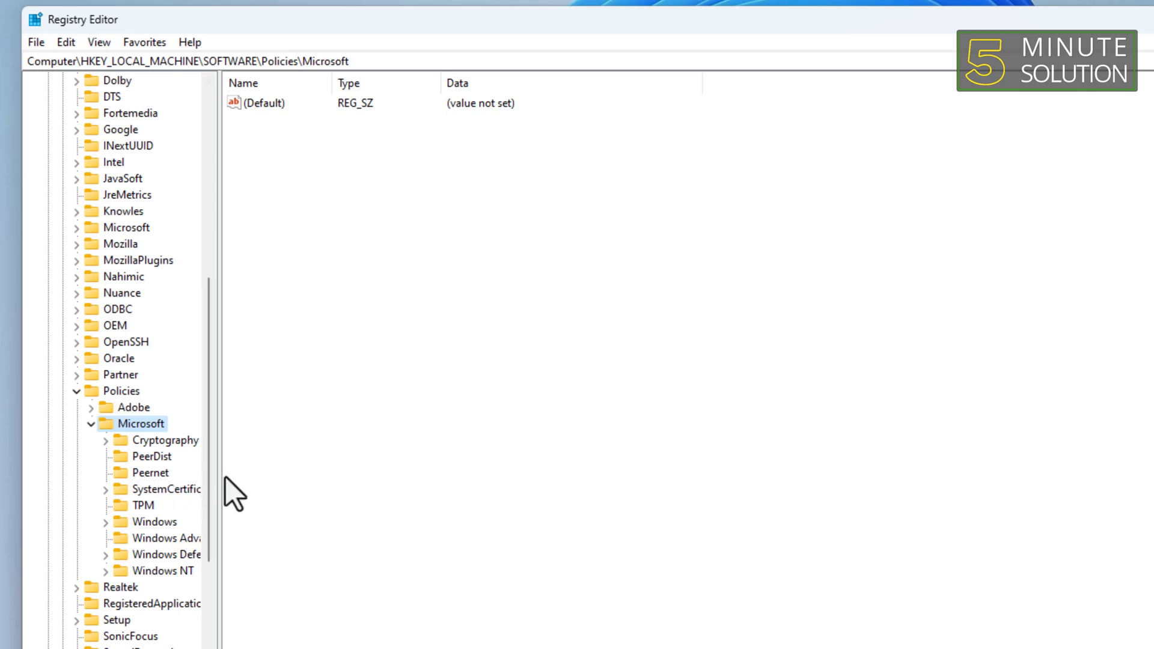
pyautogui.moveTo(220, 477); pyautogui.dragTo(348, 477)
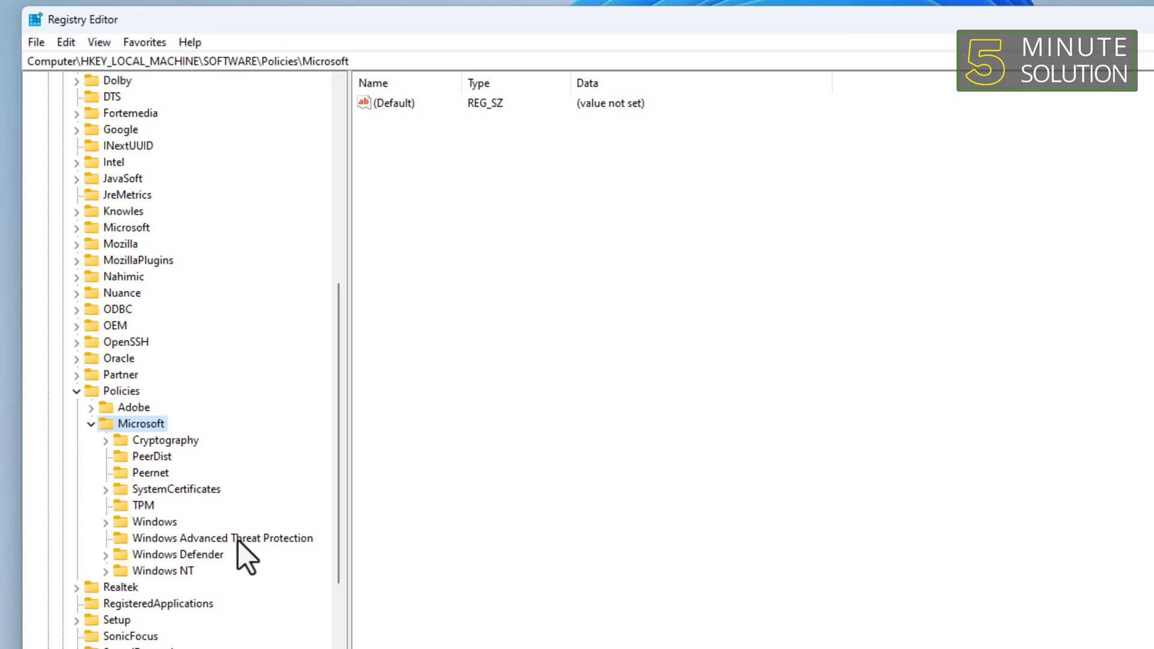
pyautogui.click(208, 555)
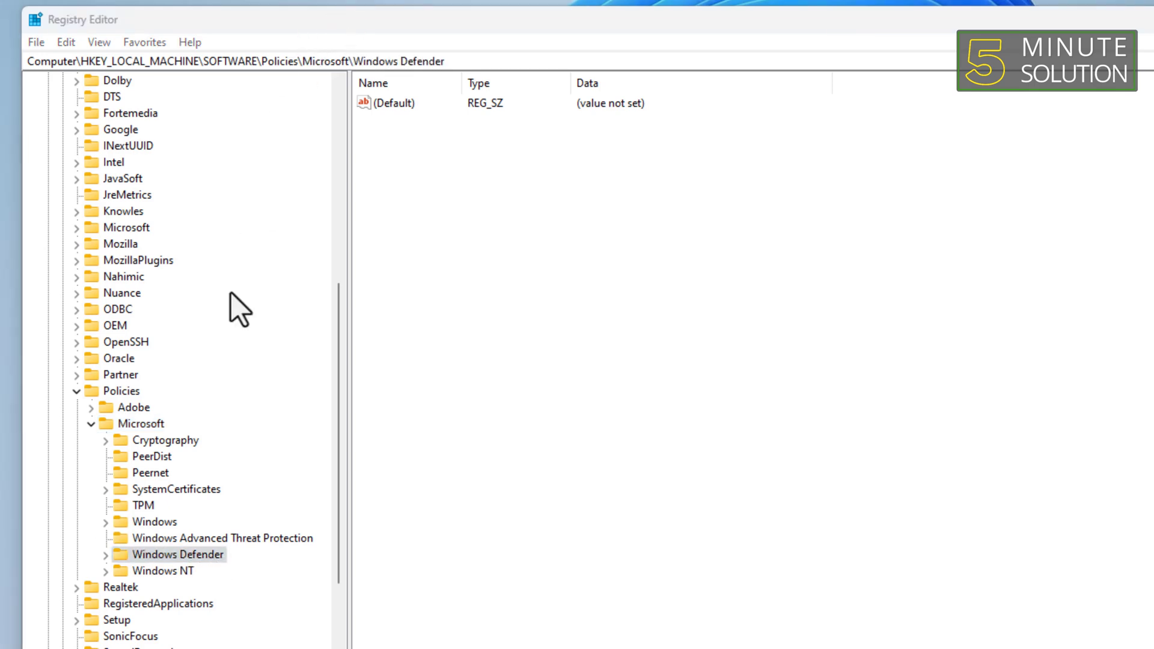
# Add a DWORD (32-bit) value named DisableAntiSpyware under Windows Defender and fit the Name column.
pyautogui.rightClick(179, 558)
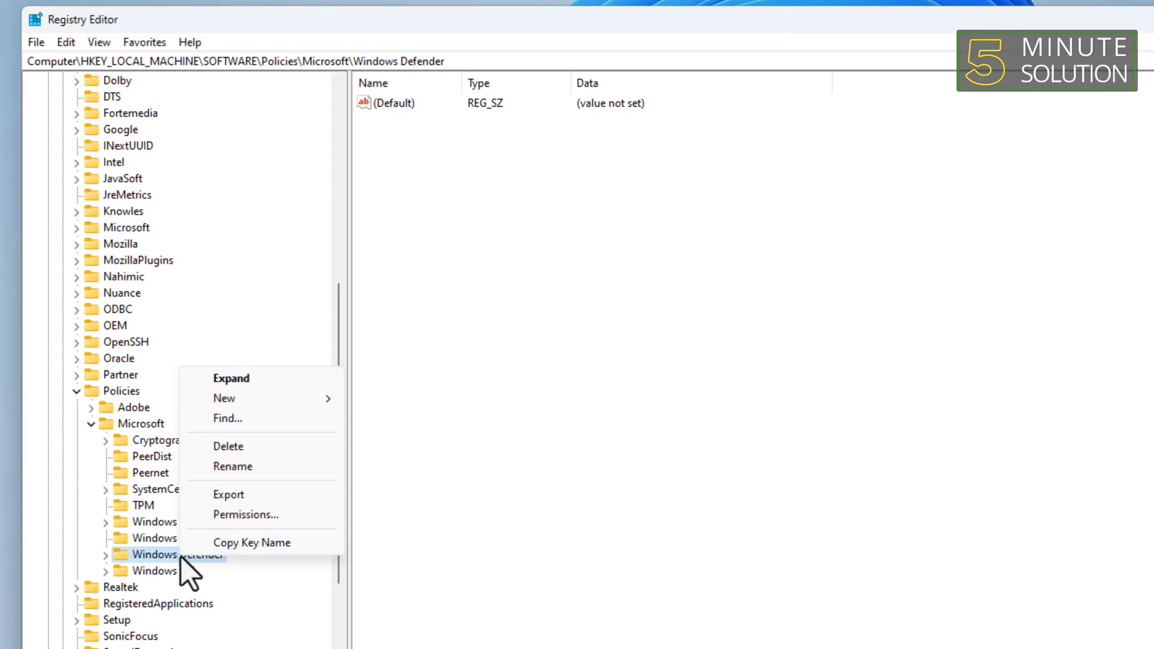
pyautogui.moveTo(256, 398)
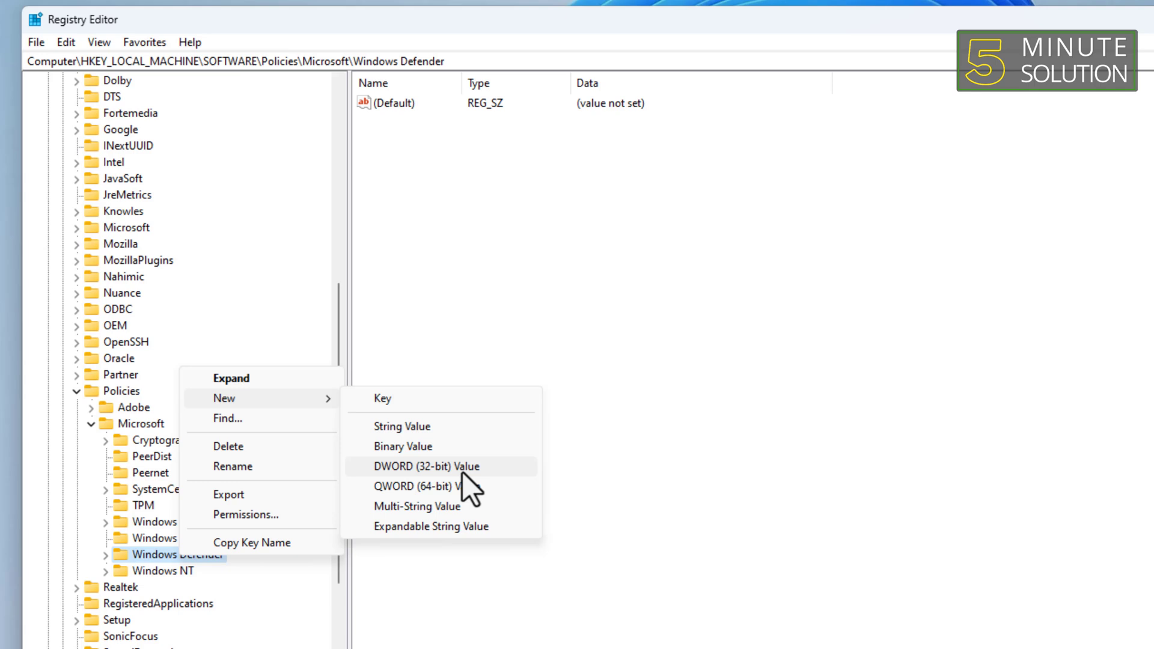
pyautogui.click(480, 467)
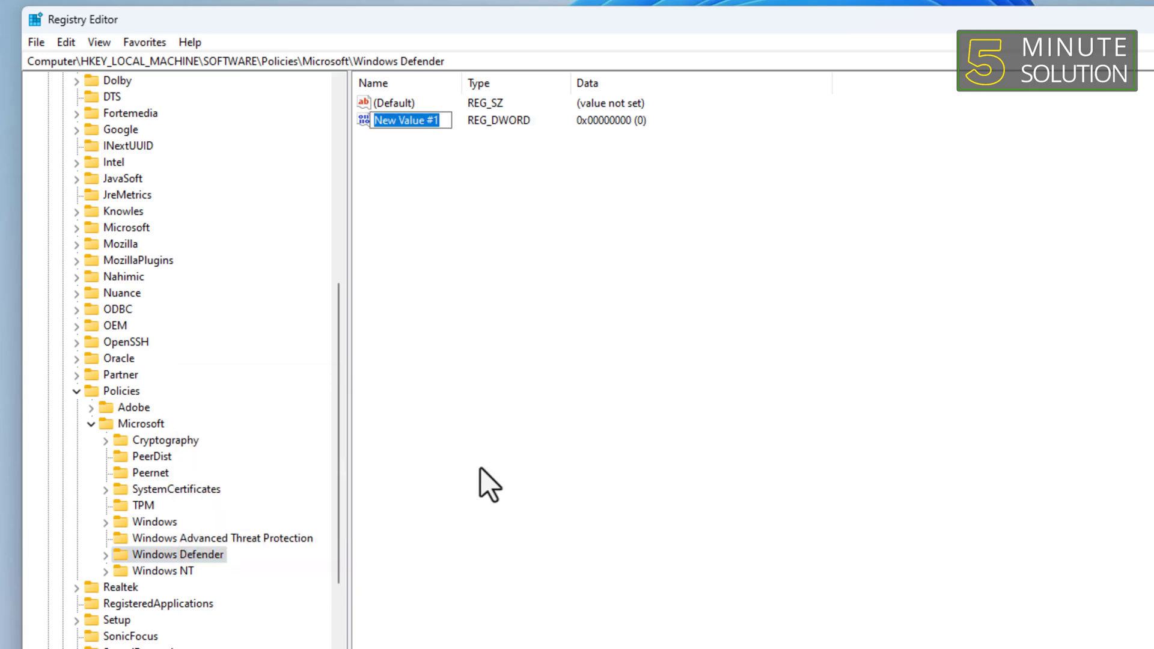
pyautogui.write('Dis')
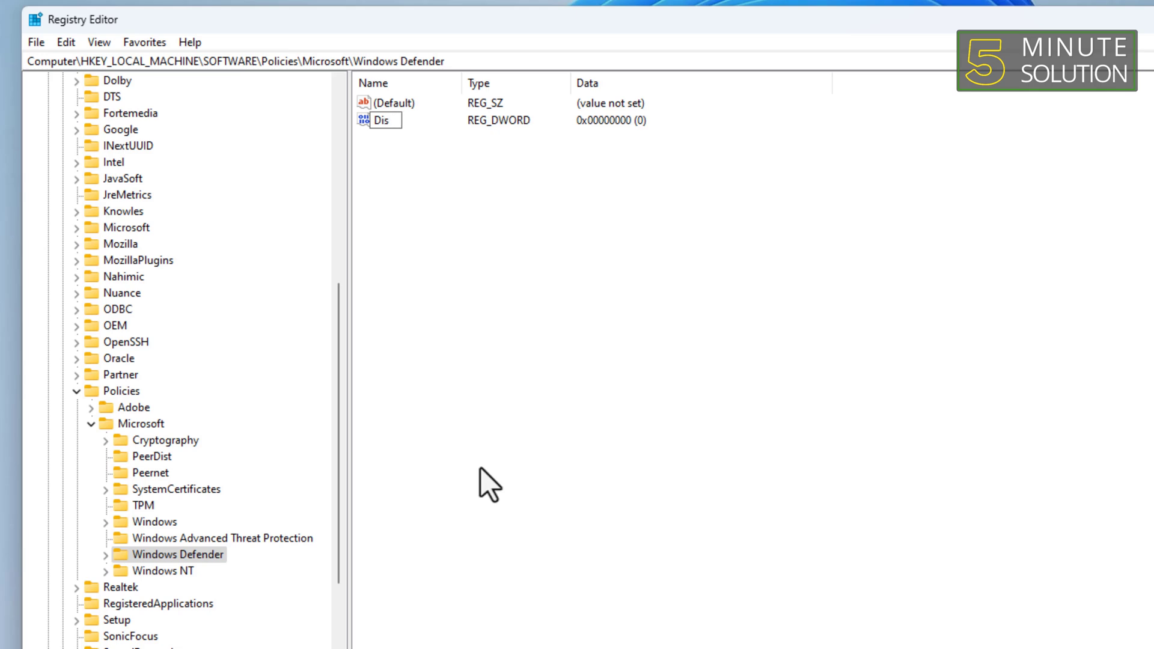
pyautogui.write('able')
pyautogui.write('Ant')
pyautogui.write('iSp')
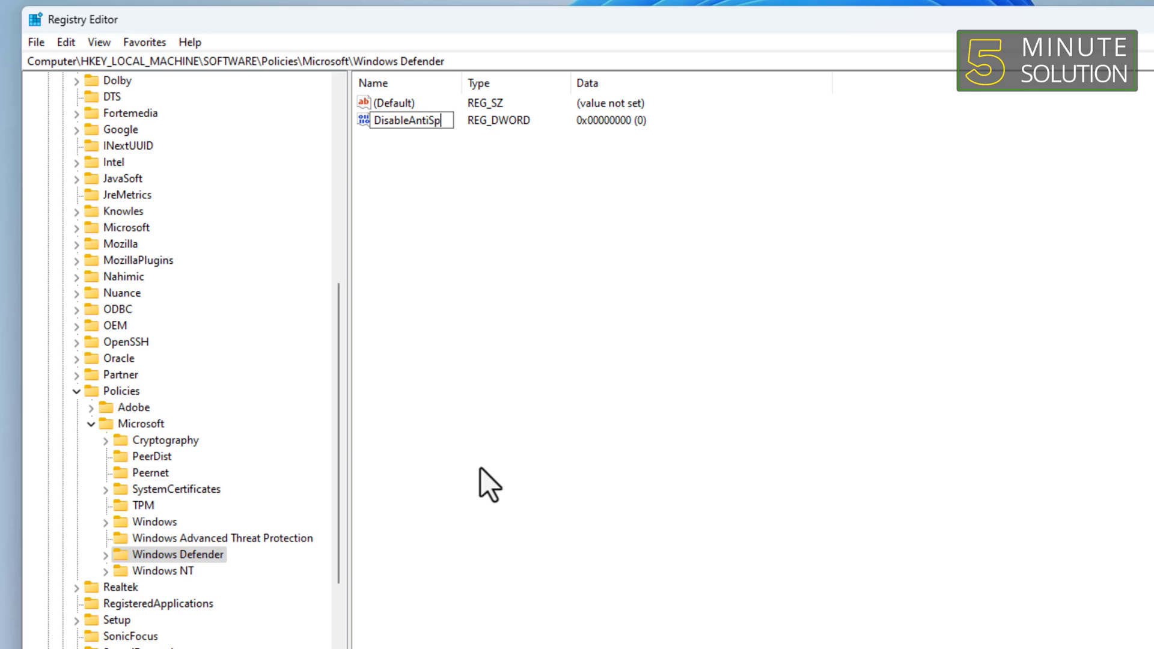
pyautogui.write('yware')
pyautogui.press('Return')
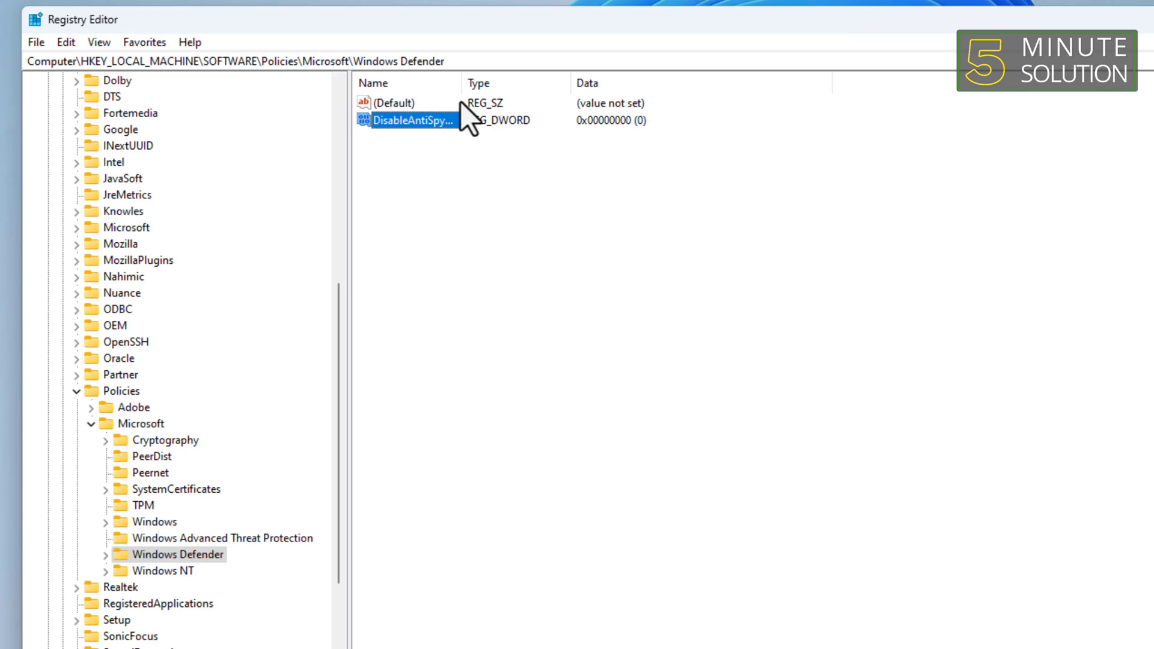
pyautogui.doubleClick(462, 83)
pyautogui.click(359, 3)
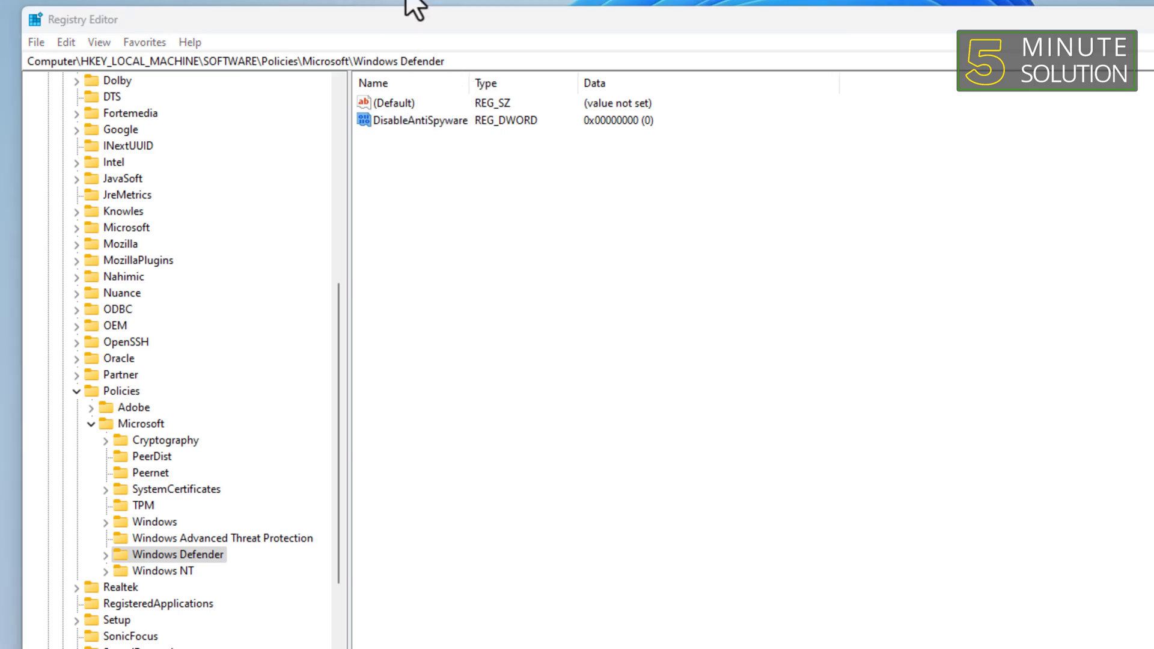
# Change DisableAntiSpyware's value data to 1.
pyautogui.doubleClick(456, 124)
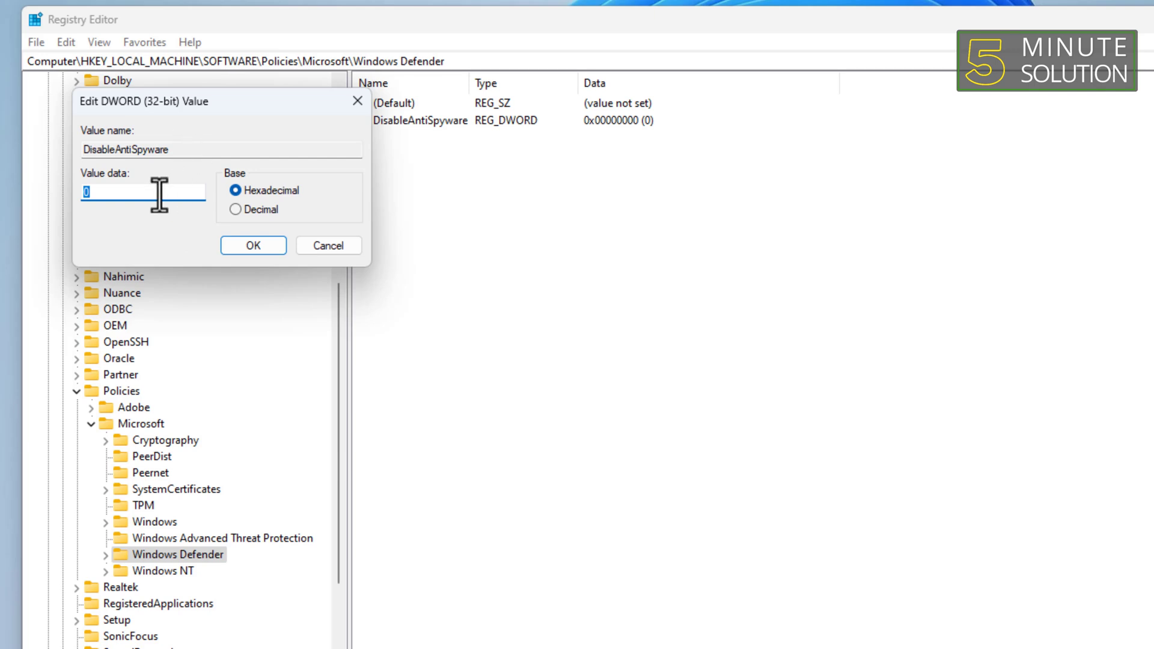
pyautogui.write('1')
pyautogui.click(249, 253)
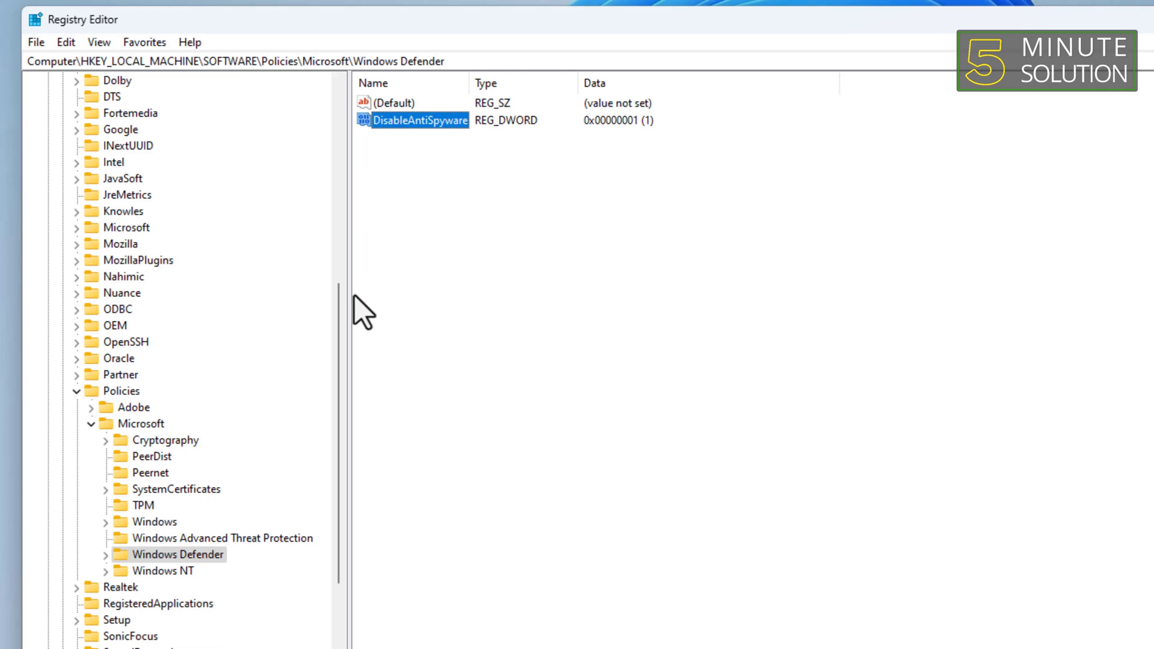
pyautogui.click(396, 293)
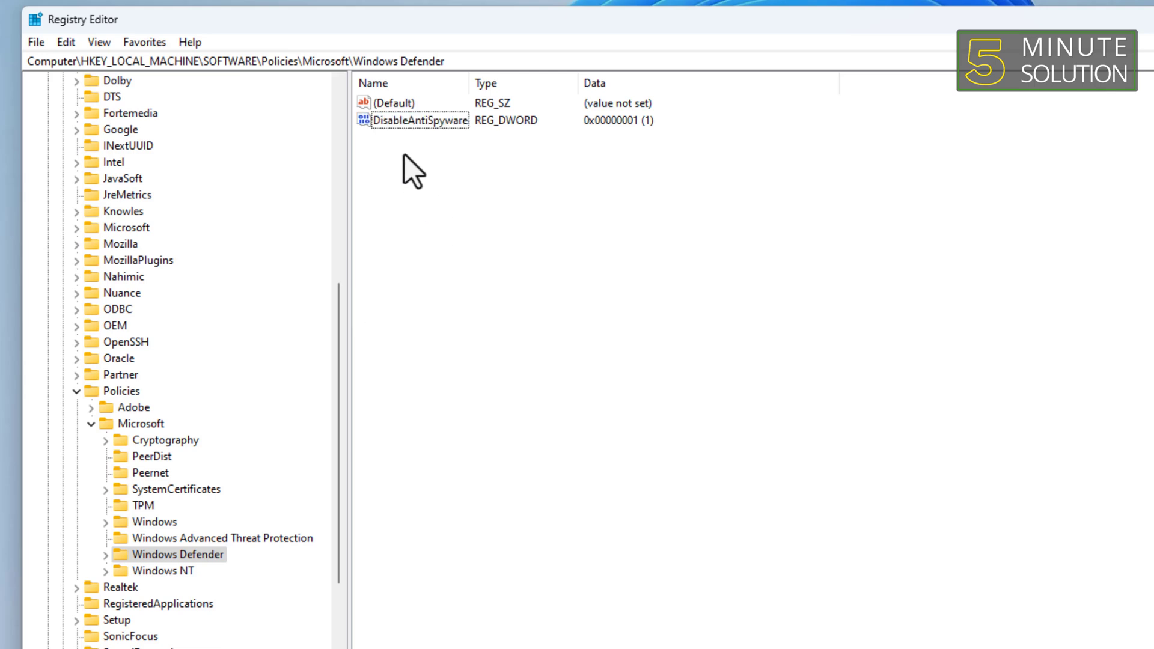
pyautogui.rightClick(407, 122)
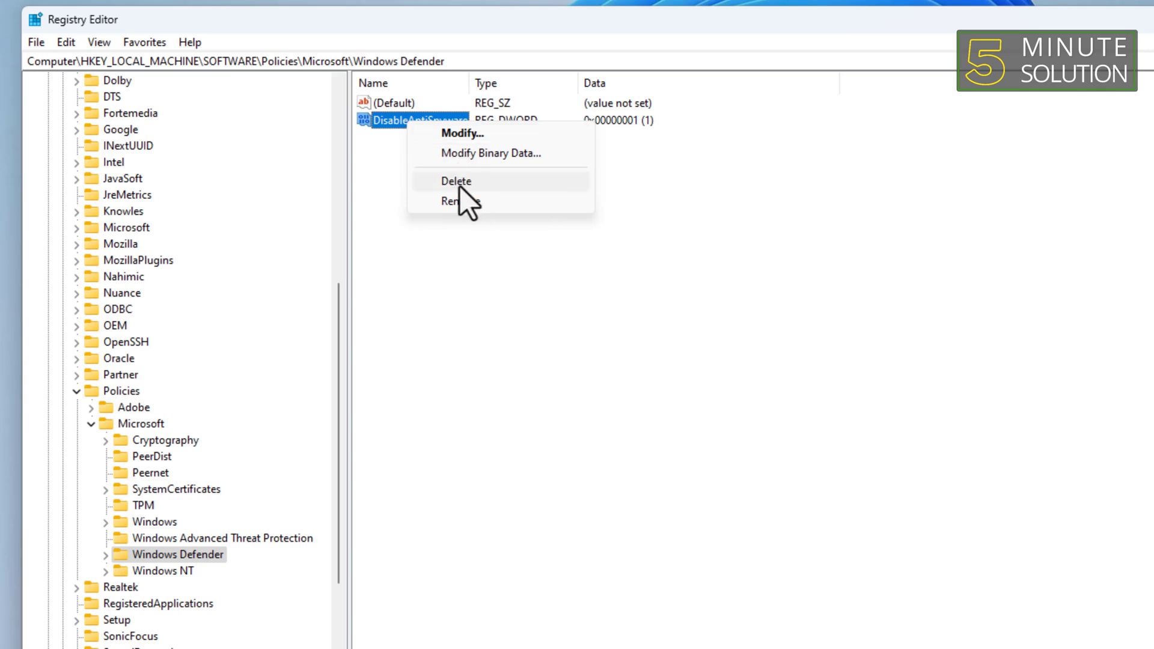
pyautogui.click(511, 291)
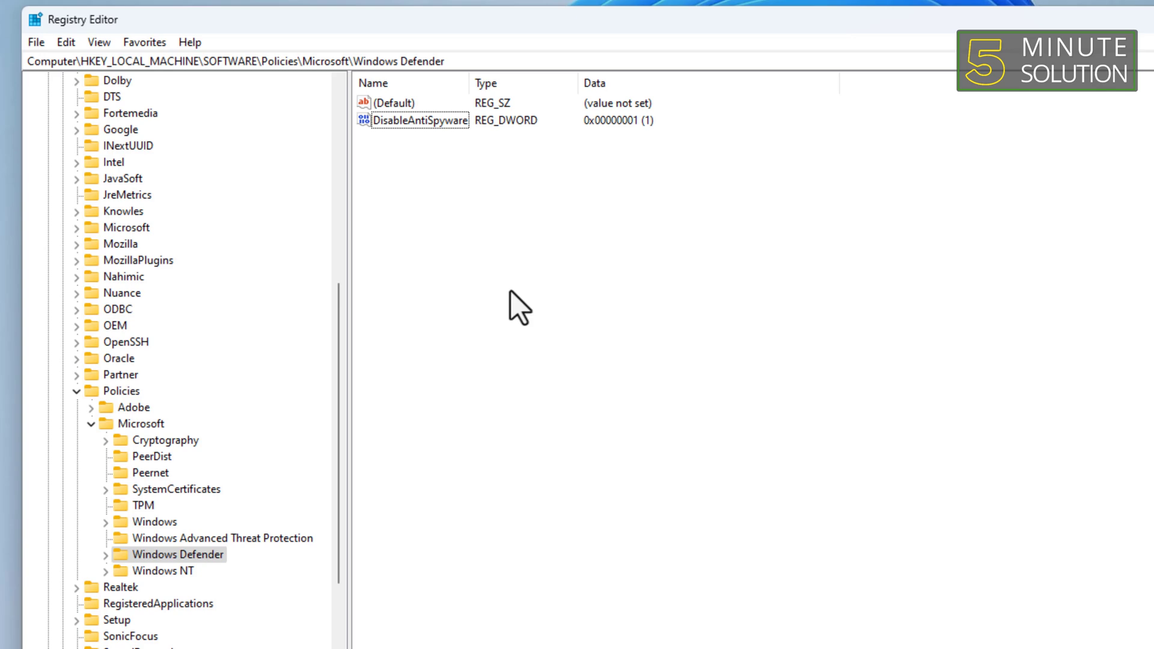